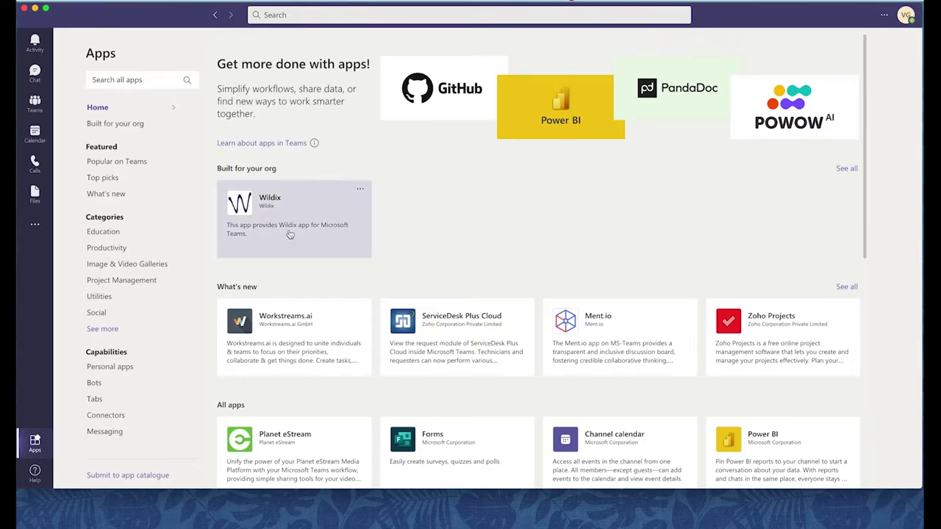
Open the Wildix app's details under 'Built for your org' in Apps.
{"action": "left_click", "coordinate": [291, 233]}
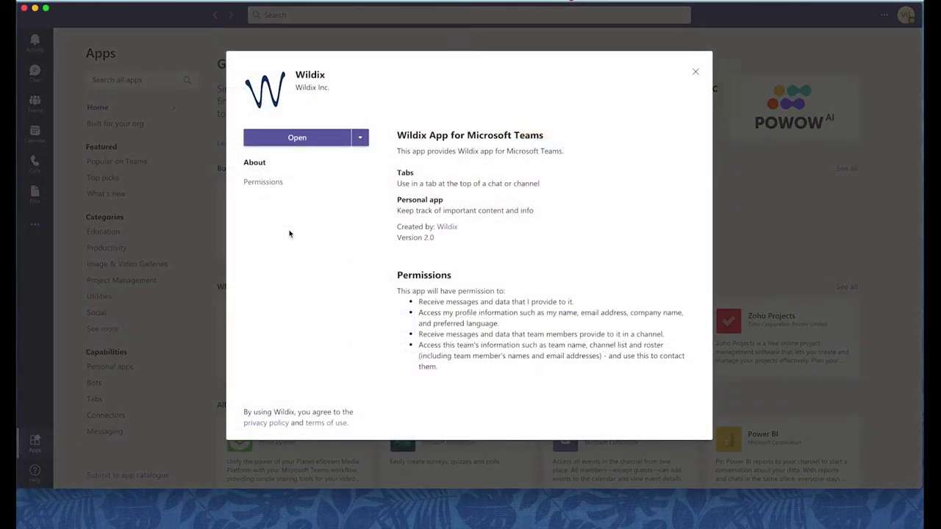
Open the Wildix app and enter the company's PBX domain in the domain field.
{"action": "left_click", "coordinate": [299, 139]}
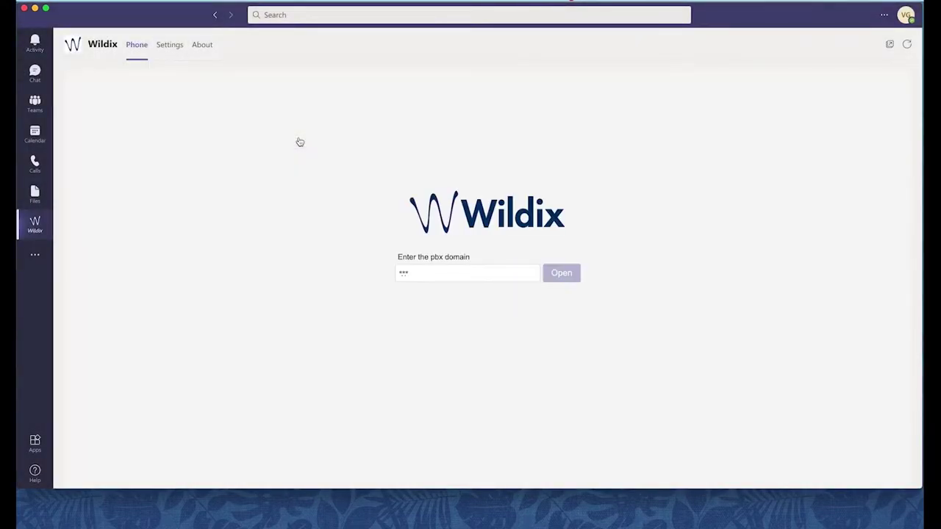
{"action": "left_click", "coordinate": [406, 273]}
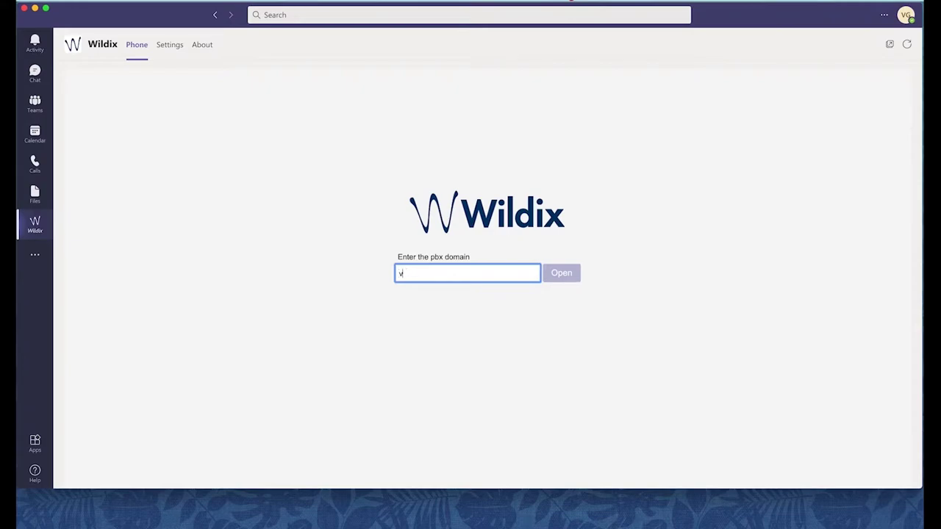
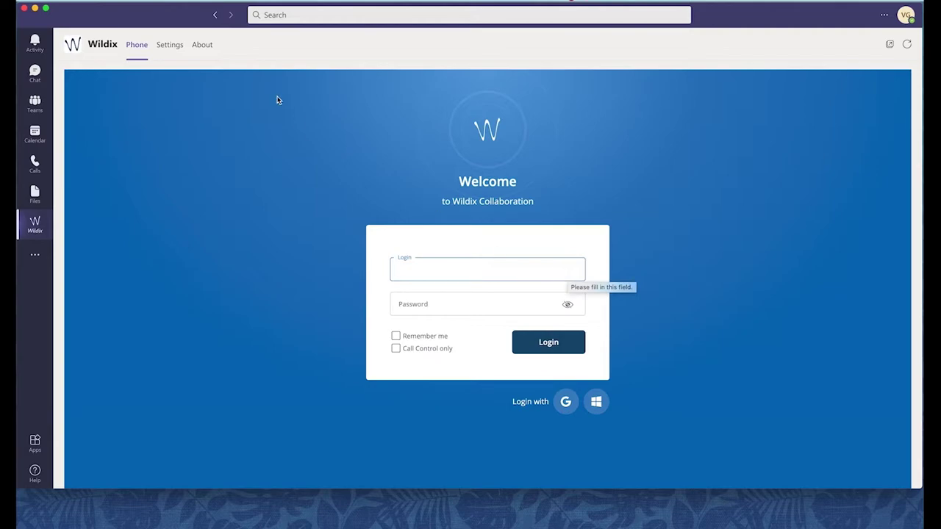
Check the saved PBX domain on the Settings tab, then return to the login form.
{"action": "left_click", "coordinate": [163, 48]}
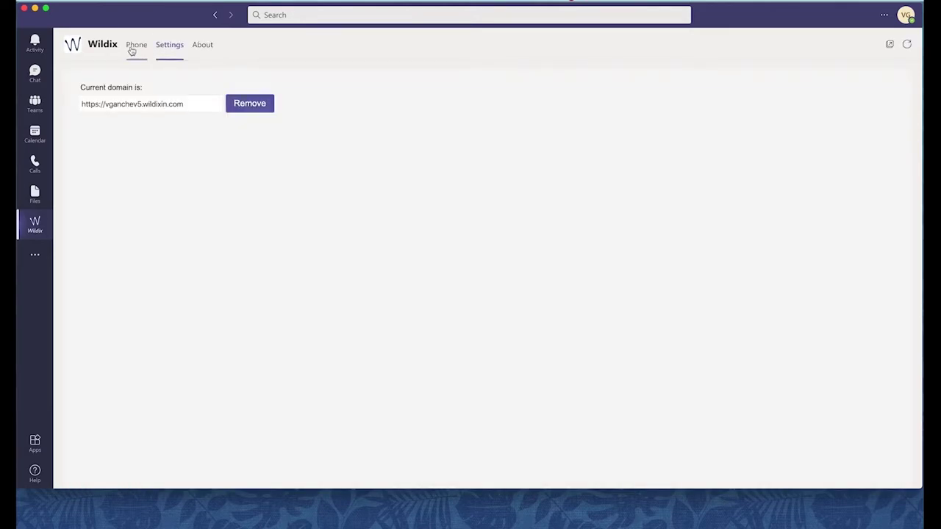
{"action": "triple_click", "coordinate": [155, 104]}
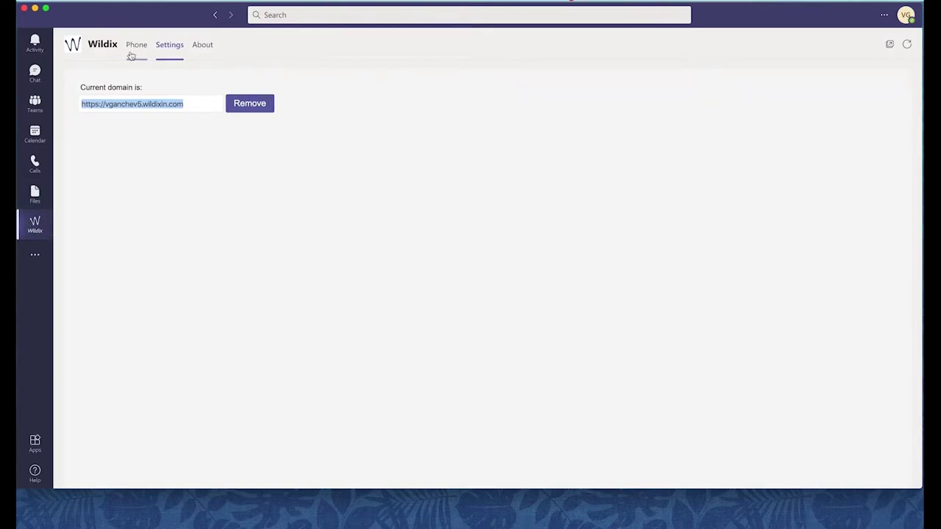
{"action": "left_click", "coordinate": [136, 45]}
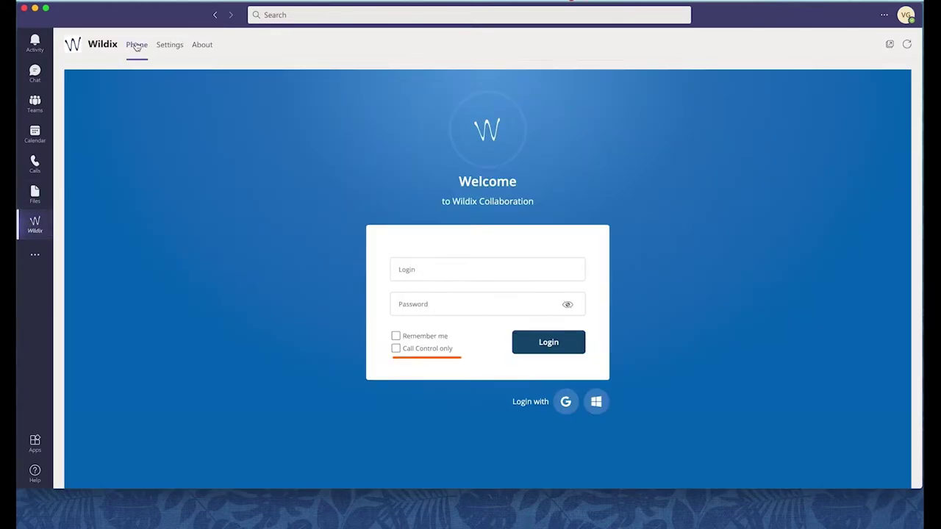
Enable 'Call Control only' and start Office 365 sign-on.
{"action": "left_click_drag", "start_coordinate": [456, 348], "coordinate": [394, 354]}
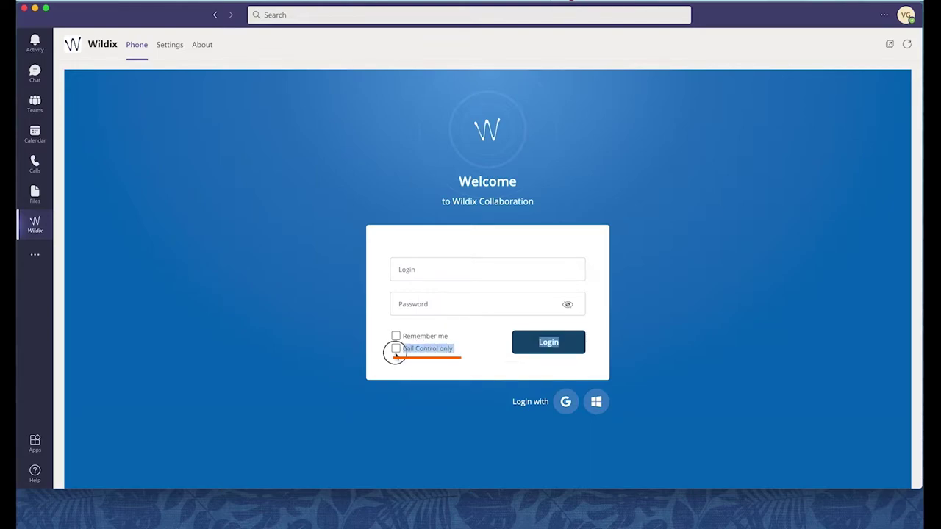
{"action": "left_click", "coordinate": [396, 350]}
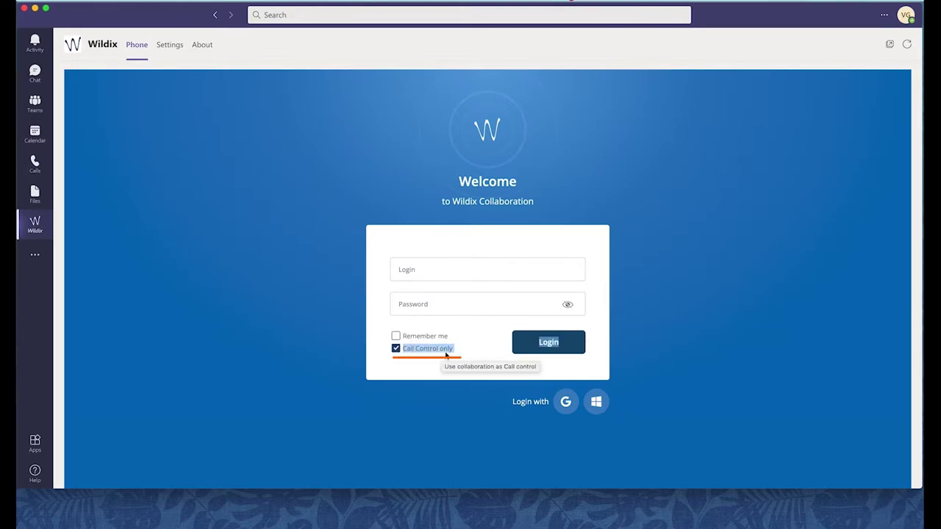
{"action": "left_click", "coordinate": [595, 403]}
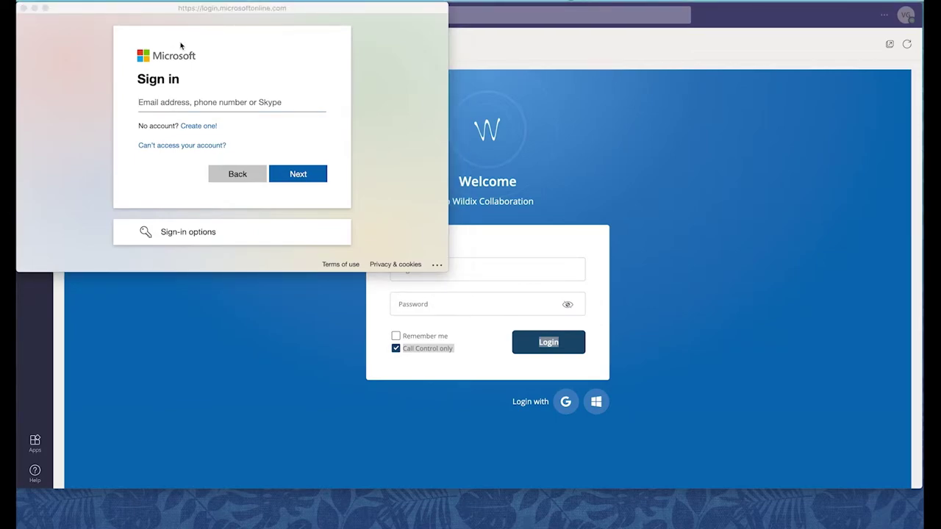
Sign in to Microsoft with the work account e-mail and the account password.
{"action": "key", "text": "Return"}
{"action": "key", "text": "ctrl+v"}
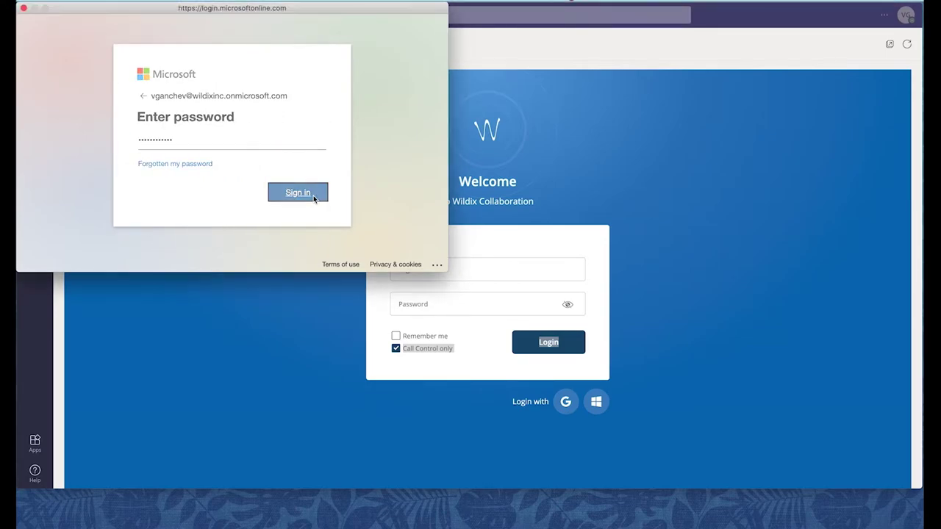
{"action": "left_click", "coordinate": [310, 196]}
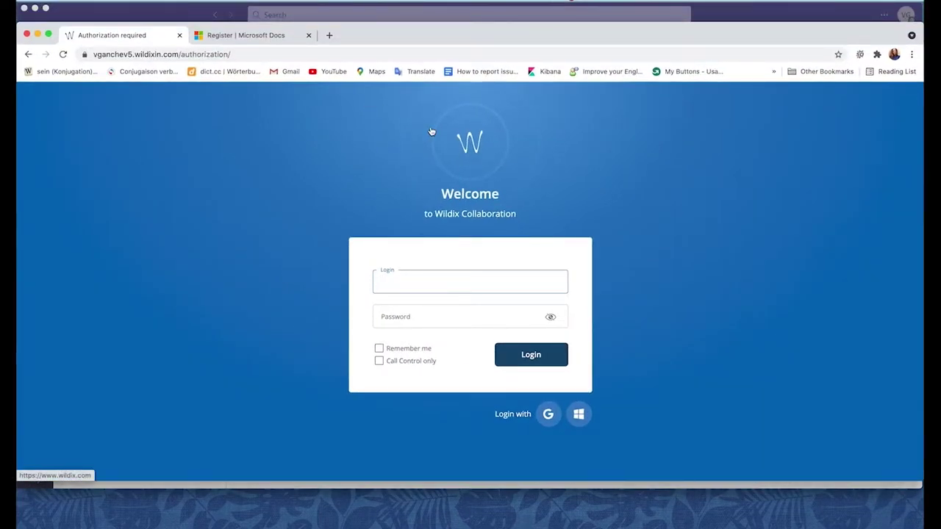
Log in to Wildix Collaboration with the signed-in Microsoft account and return to Teams.
{"action": "left_click", "coordinate": [579, 414]}
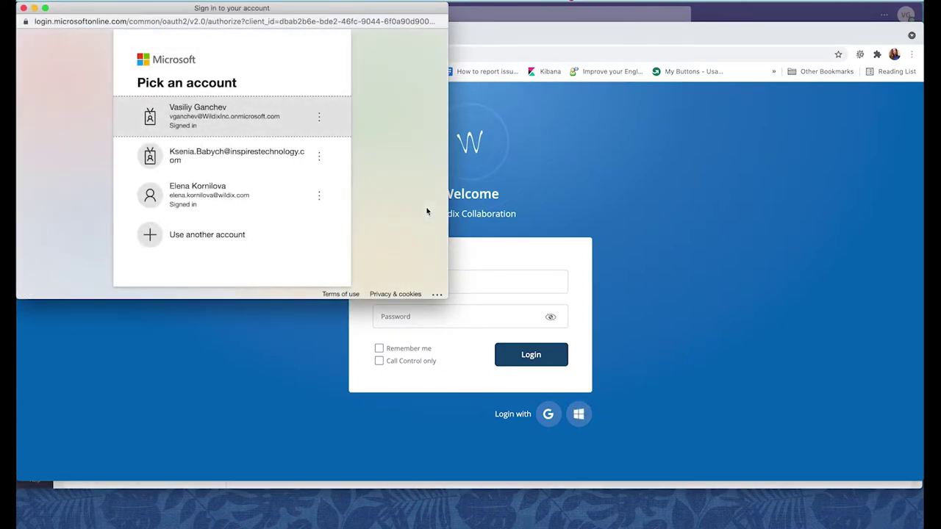
{"action": "left_click", "coordinate": [266, 107]}
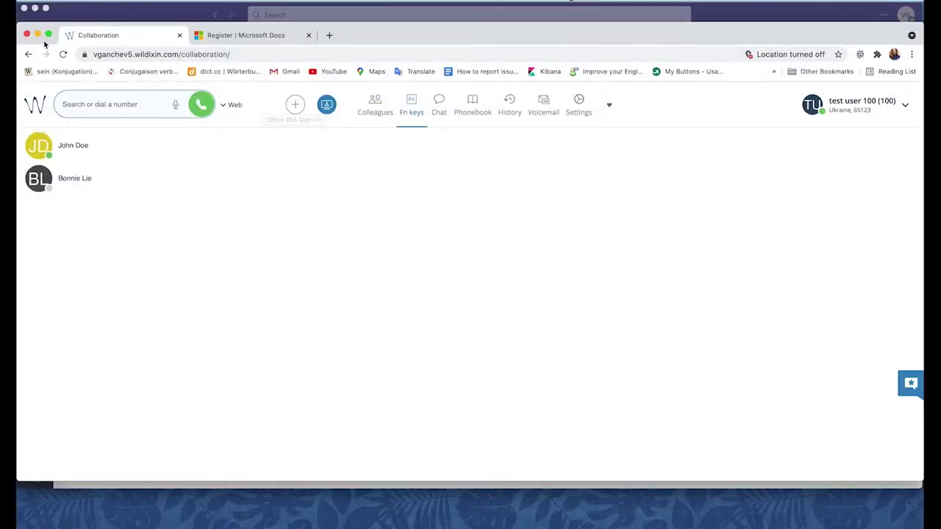
{"action": "left_click", "coordinate": [37, 35]}
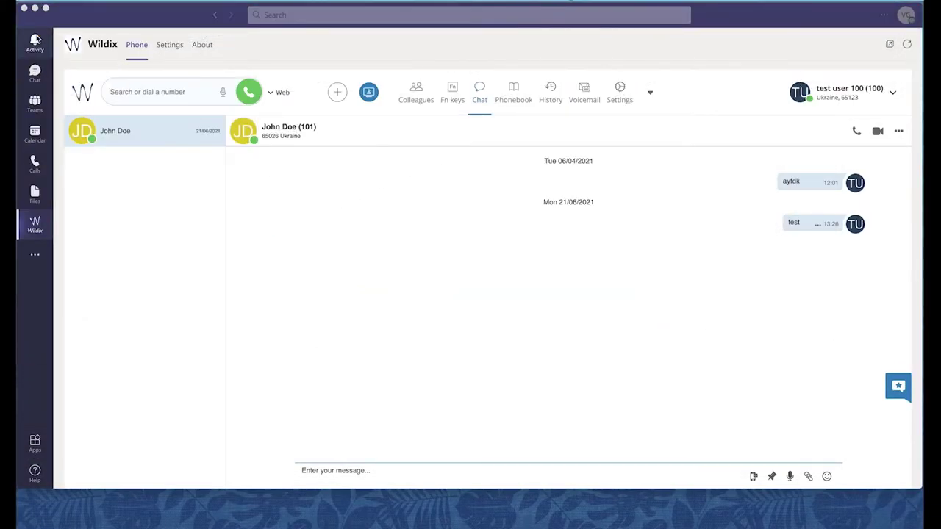
{"action": "left_click", "coordinate": [276, 93]}
{"action": "left_click", "coordinate": [273, 94]}
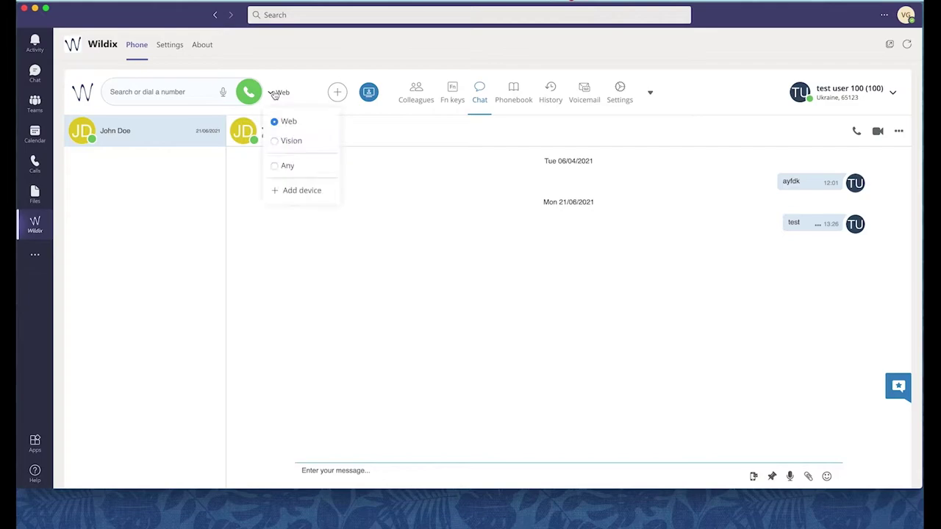
{"action": "left_click", "coordinate": [274, 94]}
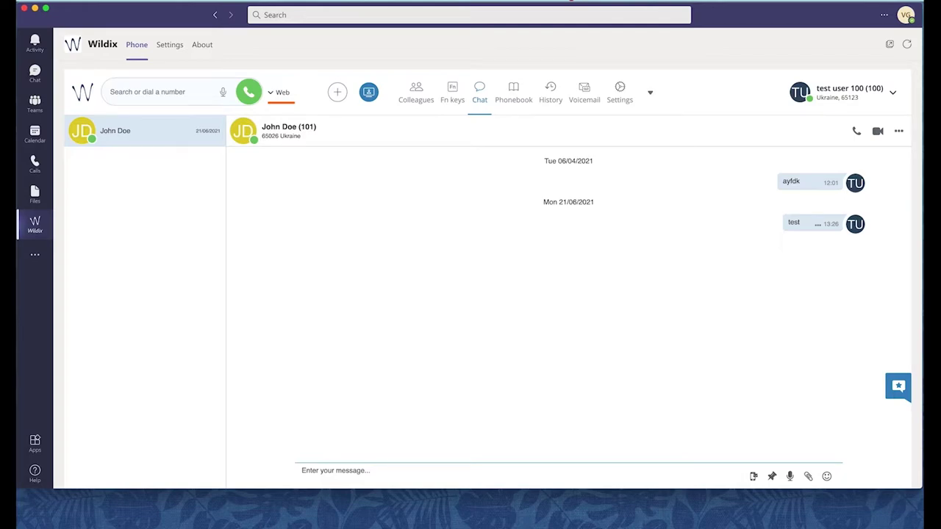
{"action": "left_click", "coordinate": [856, 133]}
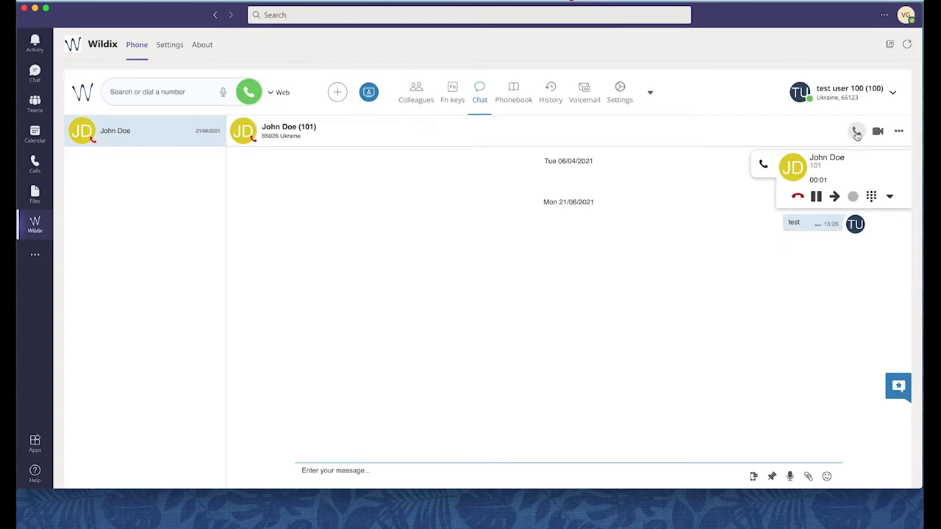
Hang up the current call, then answer the colleague's incoming Wildix call.
{"action": "left_click", "coordinate": [798, 197]}
{"action": "left_click", "coordinate": [159, 92]}
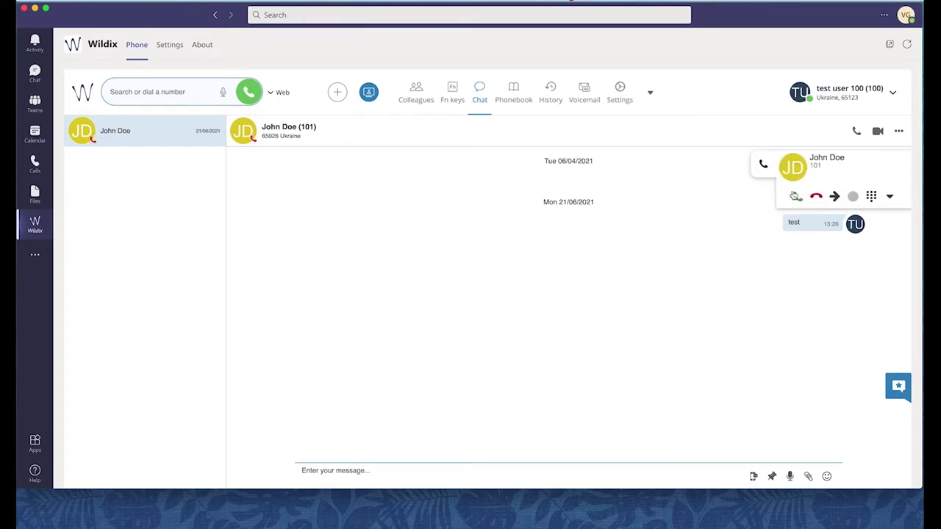
{"action": "left_click", "coordinate": [797, 197]}
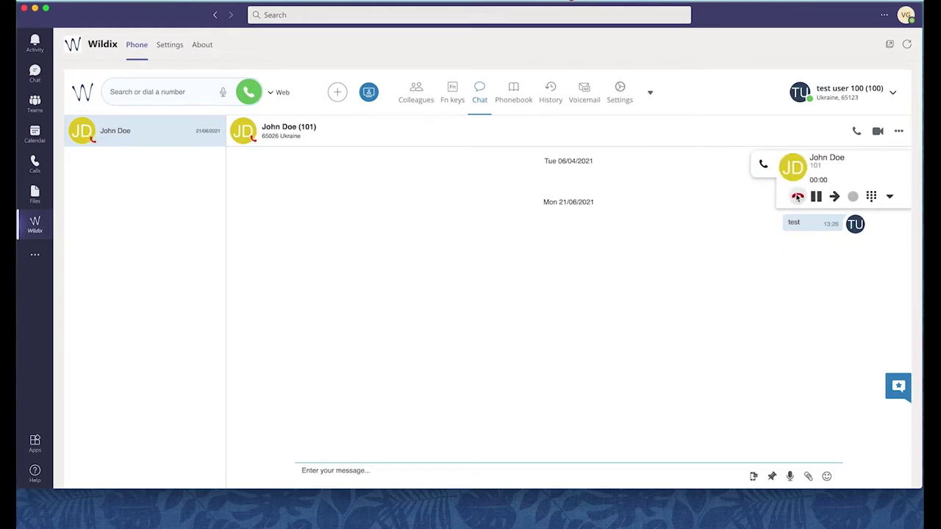
Check the transfer options without transferring, hang up, and show the Wildix call history.
{"action": "left_click", "coordinate": [834, 196]}
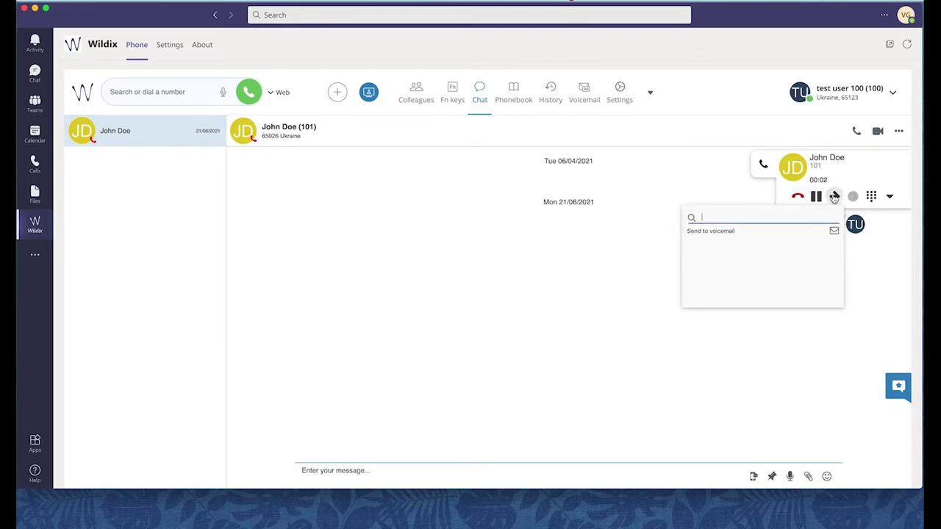
{"action": "left_click", "coordinate": [816, 197]}
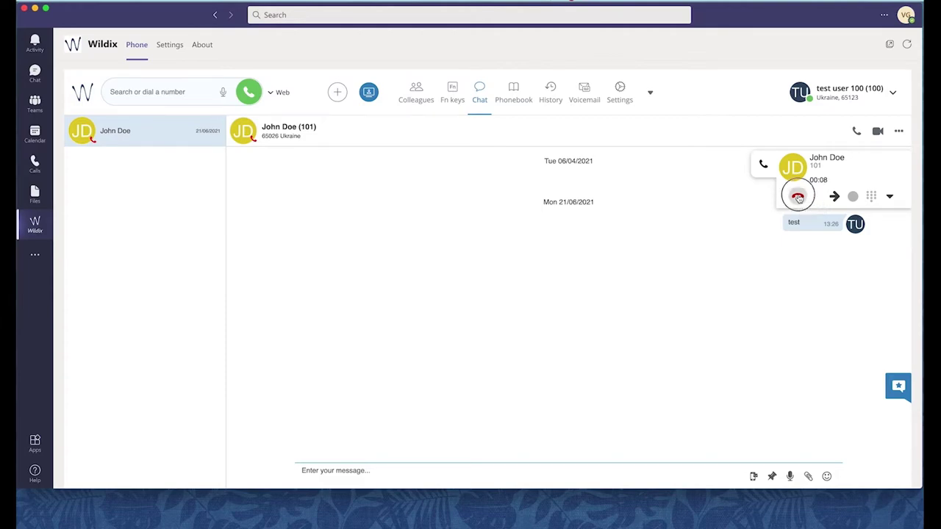
{"action": "left_click", "coordinate": [797, 197]}
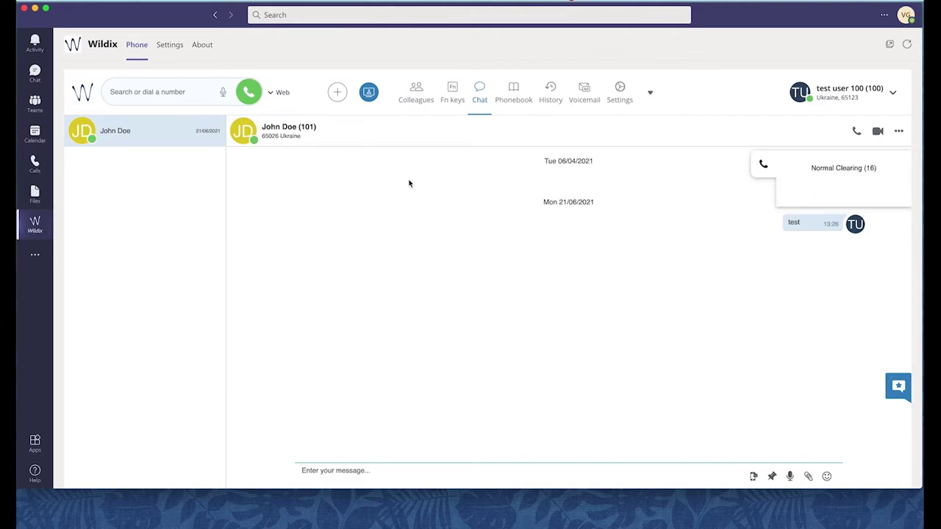
{"action": "left_click", "coordinate": [35, 163]}
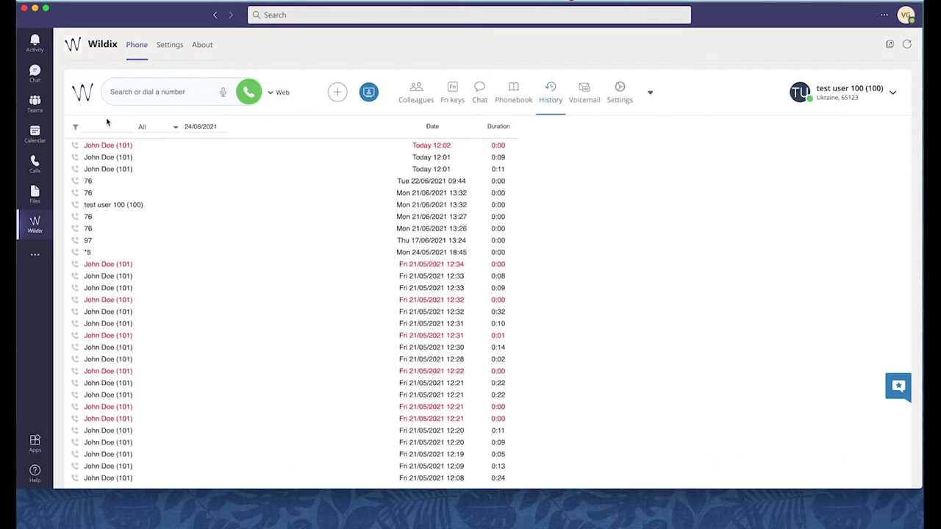
Switch the Wildix calling device from Web to Vision and put the call on hold.
{"action": "left_click", "coordinate": [277, 92]}
{"action": "left_click", "coordinate": [278, 142]}
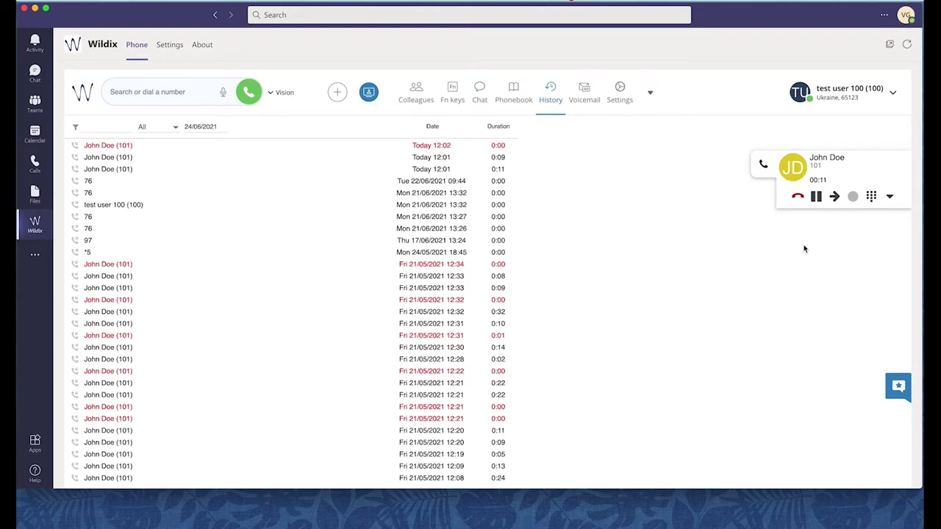
{"action": "left_click", "coordinate": [816, 197]}
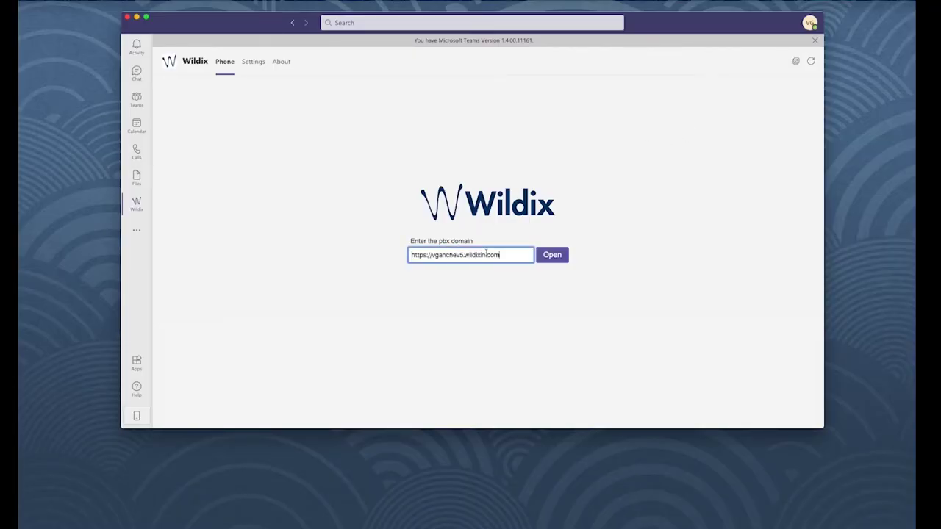
Open the entered PBX domain, dismiss the Teams version banner, and open Wildix settings.
{"action": "left_click", "coordinate": [552, 254]}
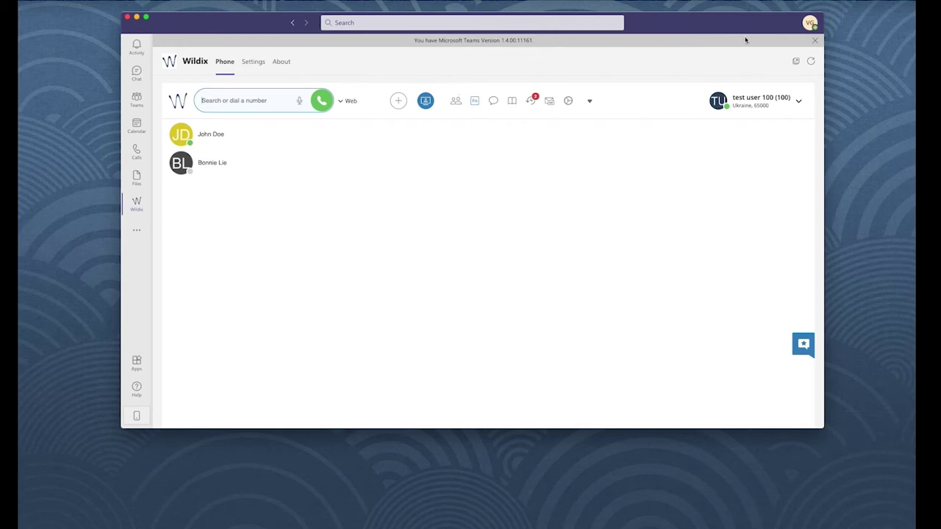
{"action": "left_click", "coordinate": [814, 41]}
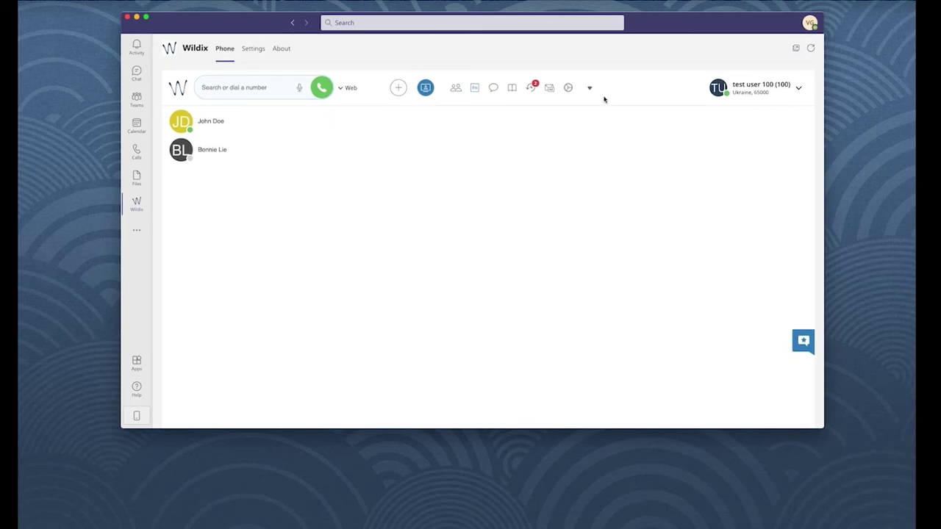
{"action": "left_click", "coordinate": [568, 88]}
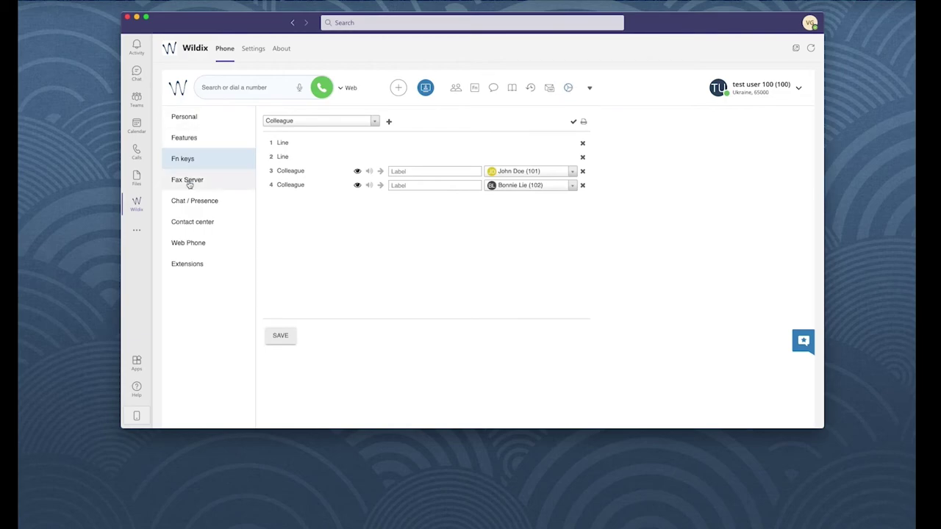
{"action": "left_click", "coordinate": [186, 140]}
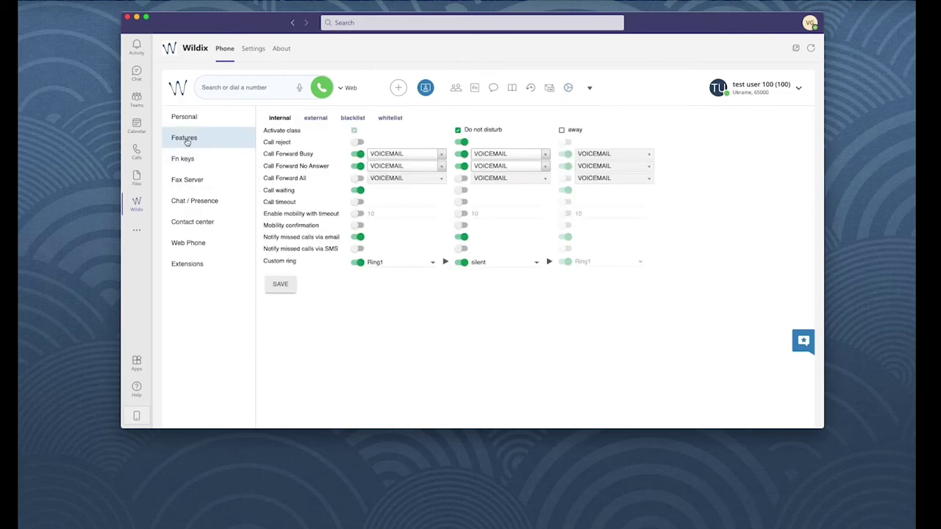
{"action": "left_click", "coordinate": [182, 161]}
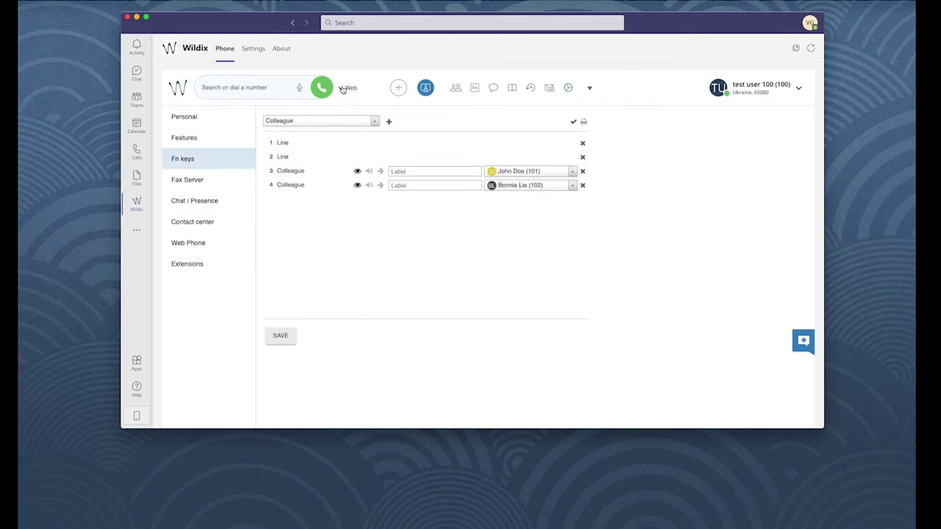
{"action": "left_click", "coordinate": [342, 89]}
{"action": "left_click", "coordinate": [341, 88]}
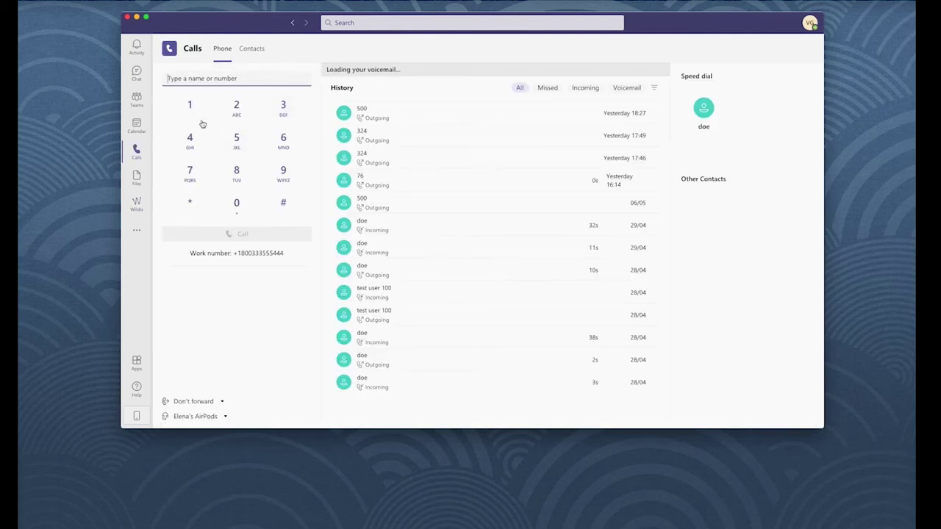
{"action": "left_click", "coordinate": [190, 105]}
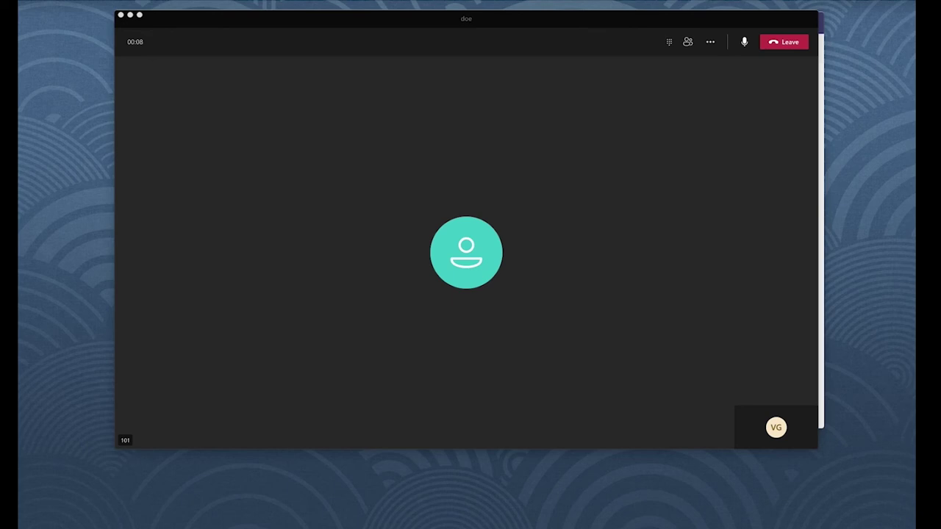
Leave the Teams dial-pad call and return to the 'Type a name or number' field.
{"action": "left_click", "coordinate": [588, 256]}
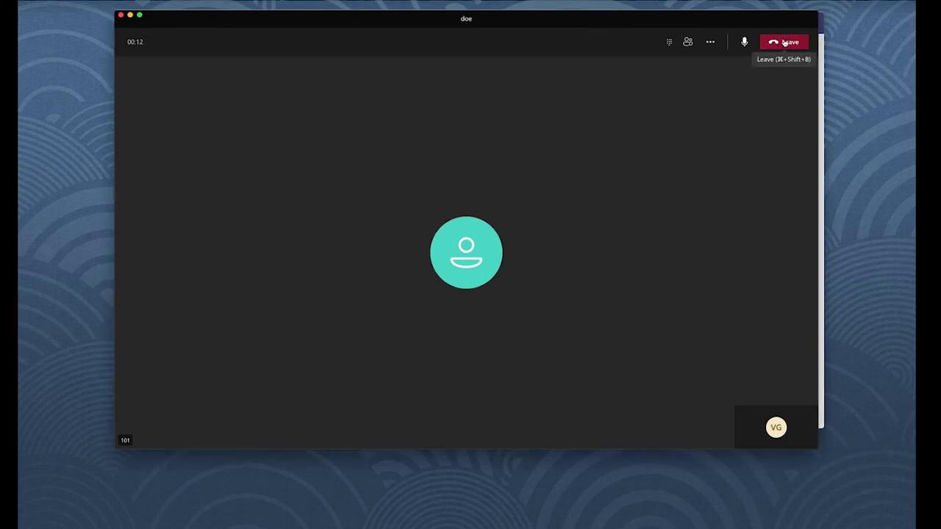
{"action": "left_click", "coordinate": [784, 42]}
{"action": "left_click", "coordinate": [245, 81]}
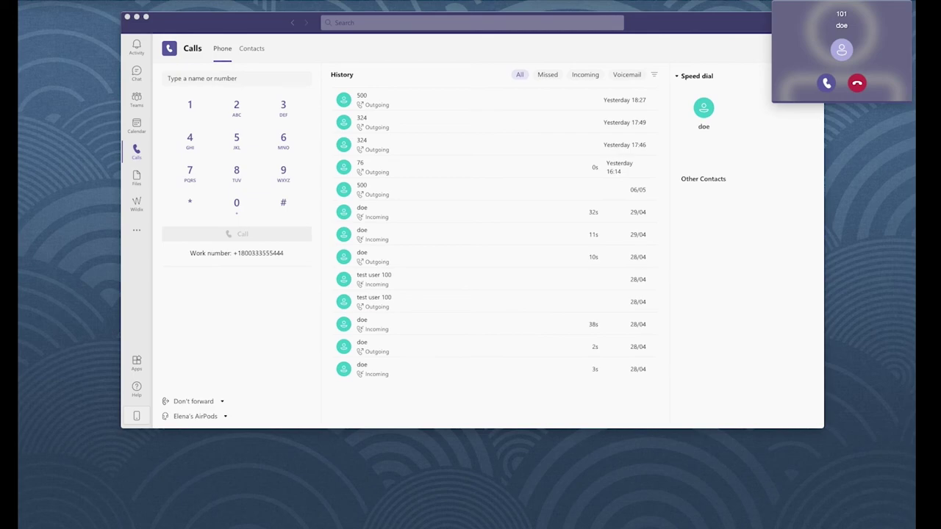
Accept the colleague's incoming call, open and close the in-call dial pad, then leave.
{"action": "left_click", "coordinate": [826, 83]}
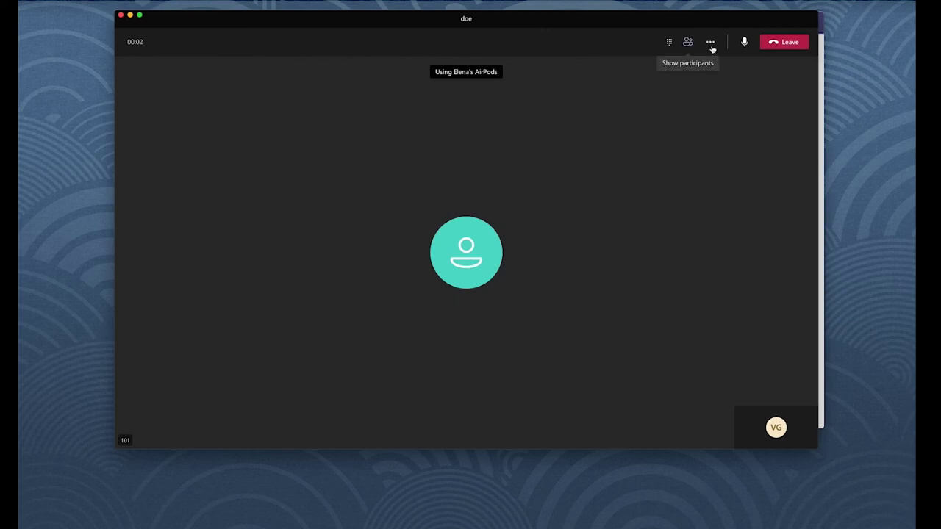
{"action": "left_click", "coordinate": [669, 42]}
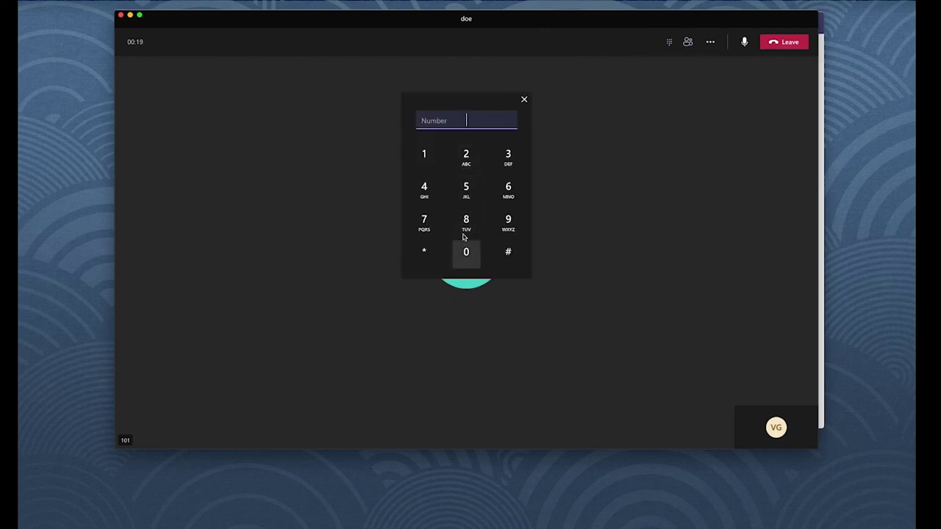
{"action": "left_click", "coordinate": [524, 102]}
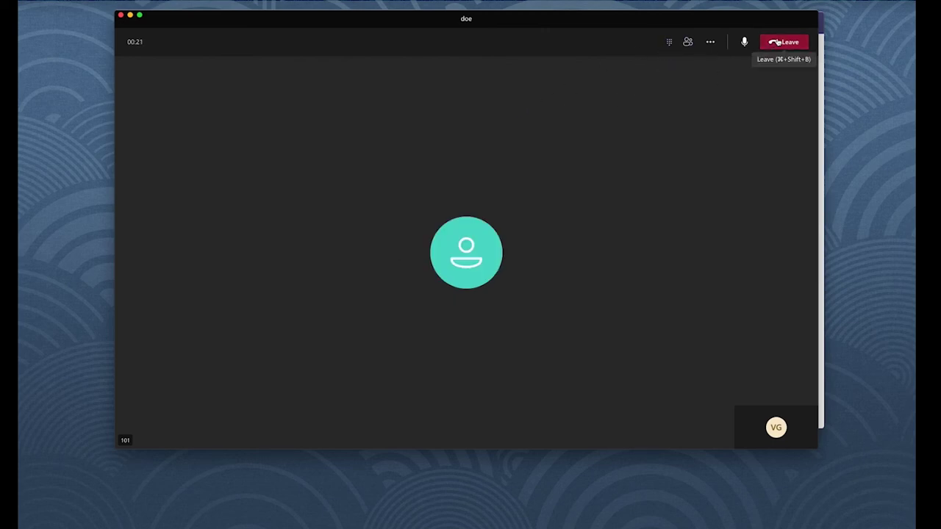
{"action": "left_click", "coordinate": [778, 43]}
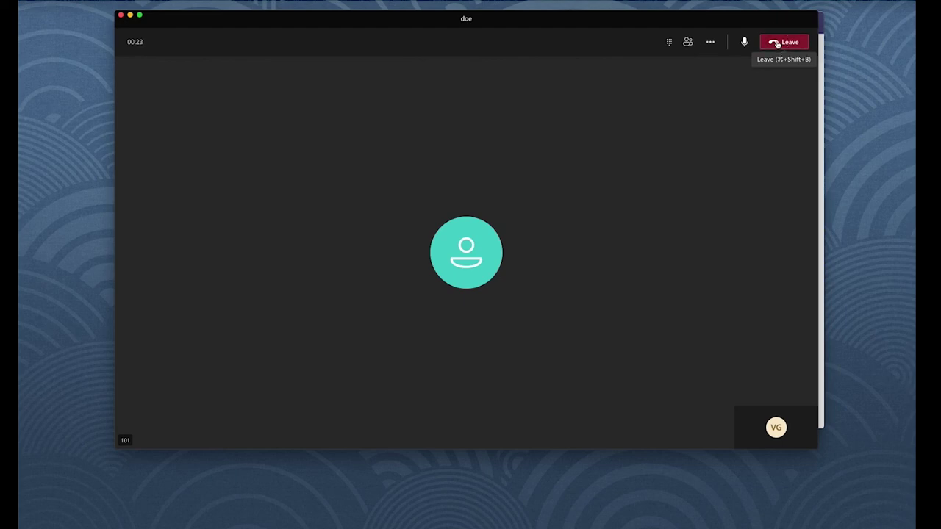